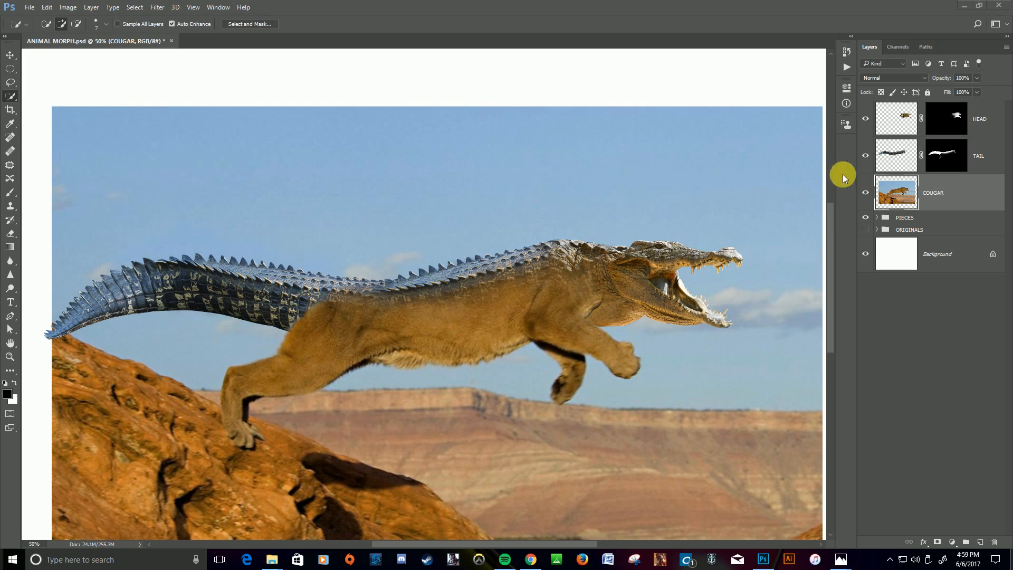
# Compare the composite with and without the crocodile pieces by hiding and reshowing the TAIL and HEAD layers.
pyautogui.click(866, 155)
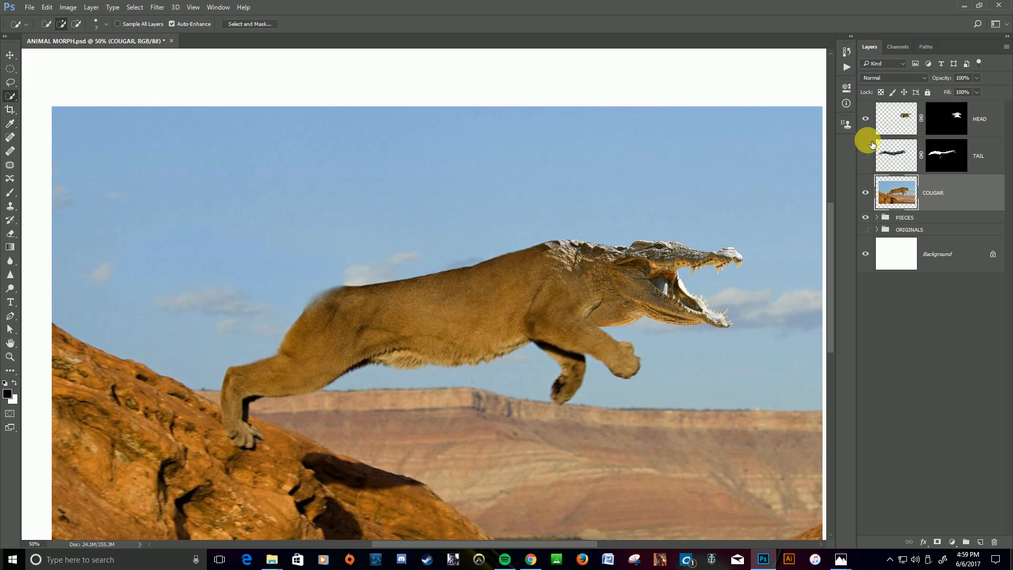
pyautogui.click(866, 120)
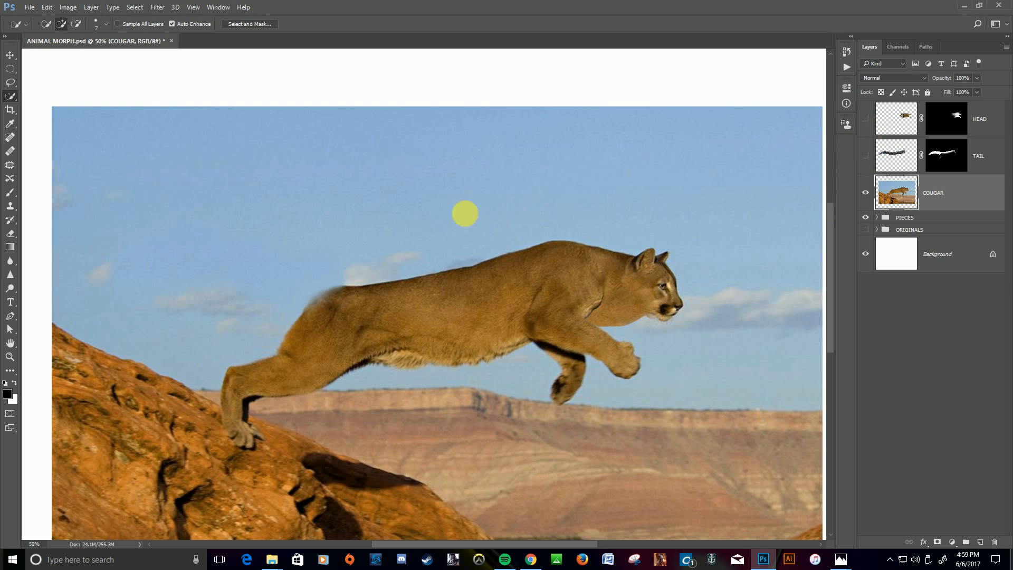
pyautogui.click(866, 156)
pyautogui.click(866, 119)
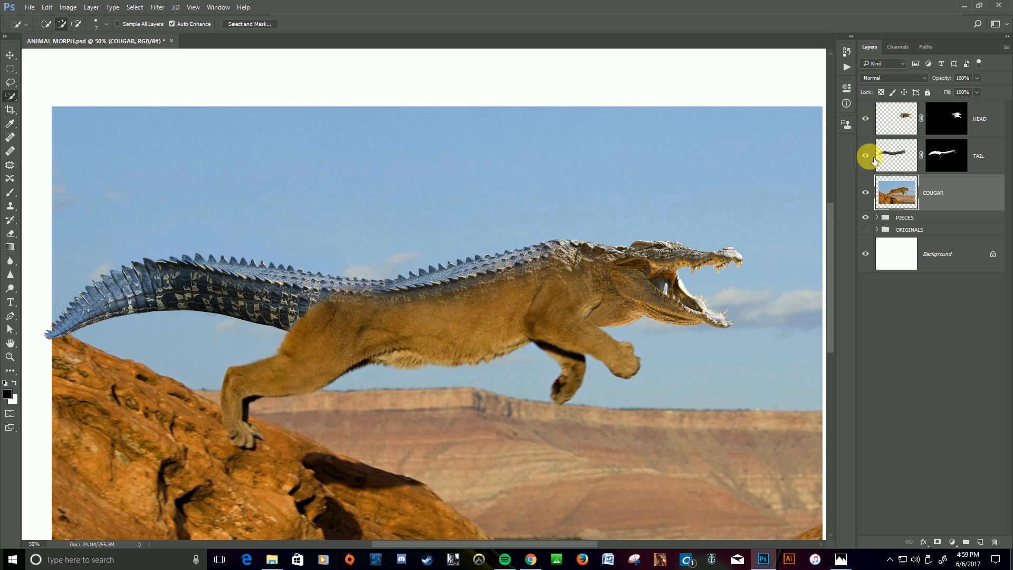
# Load the TAIL layer's outline as a selection and add the HEAD layer's outline to it.
pyautogui.click(898, 160)
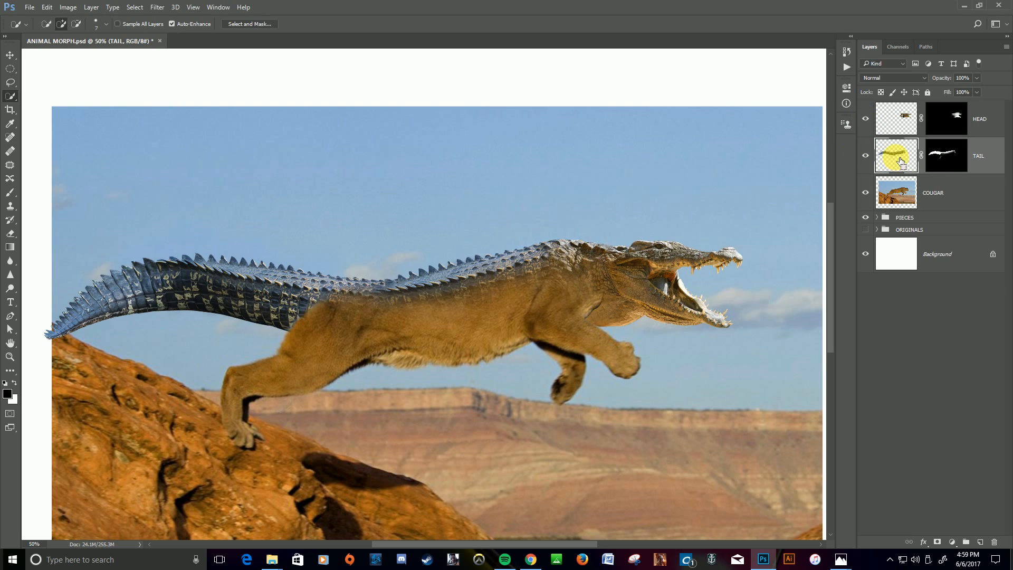
pyautogui.keyDown('ctrl'); pyautogui.click(901, 161); pyautogui.keyUp('ctrl')
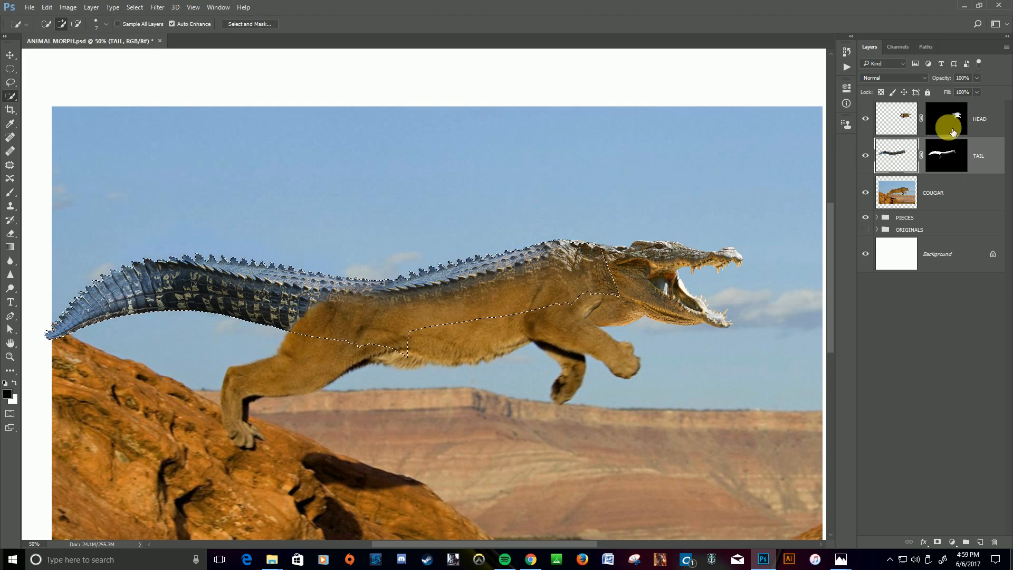
pyautogui.keyDown('ctrl'); pyautogui.click(899, 123); pyautogui.keyUp('ctrl')
pyautogui.keyDown('ctrl'); pyautogui.keyDown('shift'); pyautogui.click(893, 121); pyautogui.keyUp('shift'); pyautogui.keyUp('ctrl')
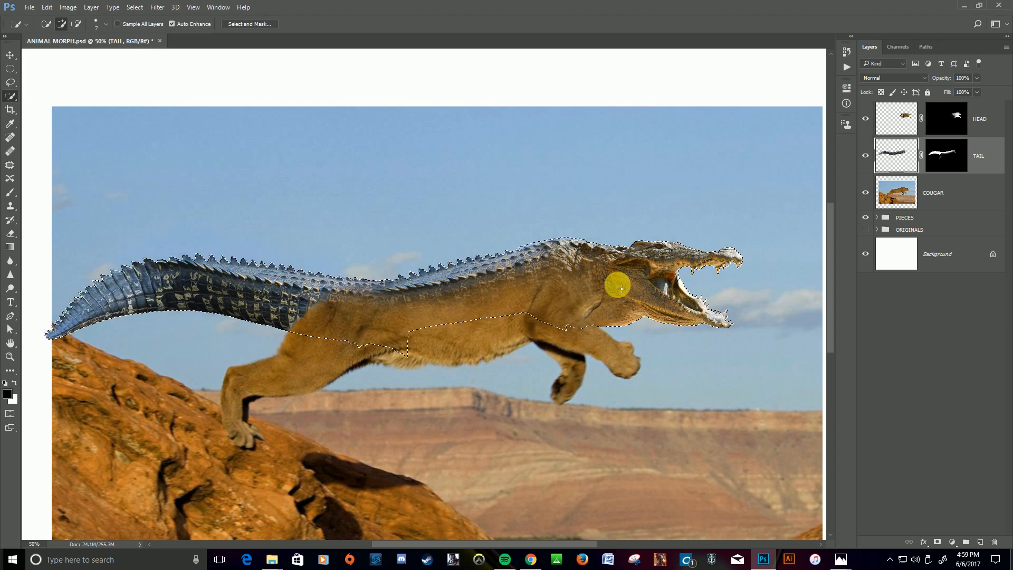
# On the COUGAR layer, subtract the strip of sky above the neck and shoulder from the selection with Quick Selection.
pyautogui.hotkey('ctrl', '1')
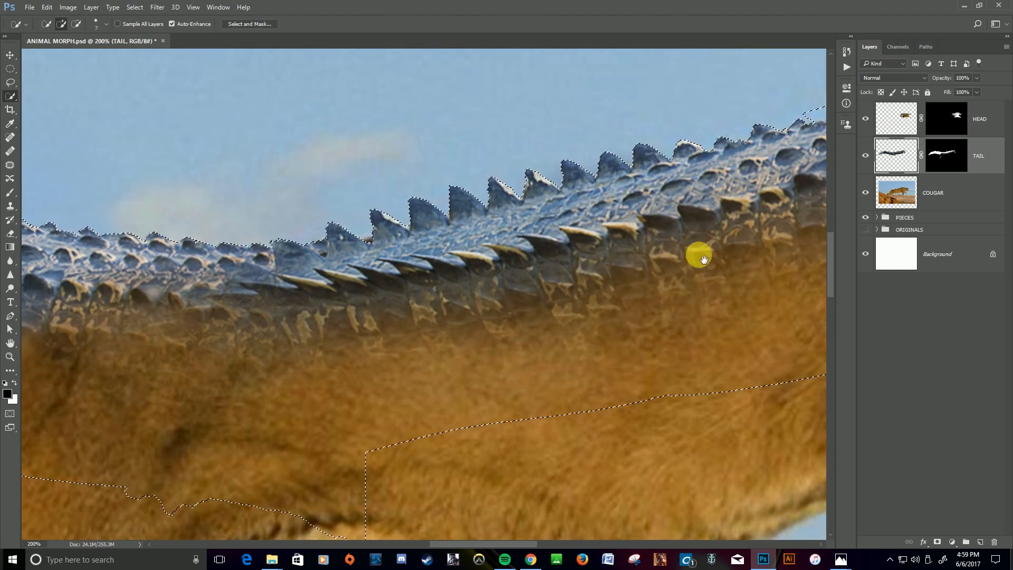
pyautogui.moveTo(701, 255); pyautogui.dragTo(187, 384)
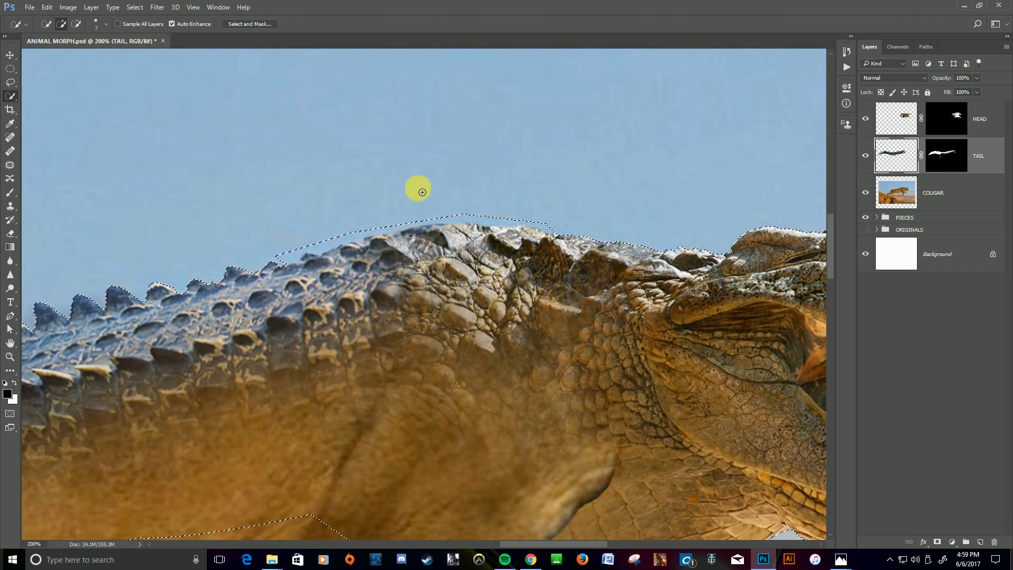
pyautogui.click(282, 257)
pyautogui.click(896, 192)
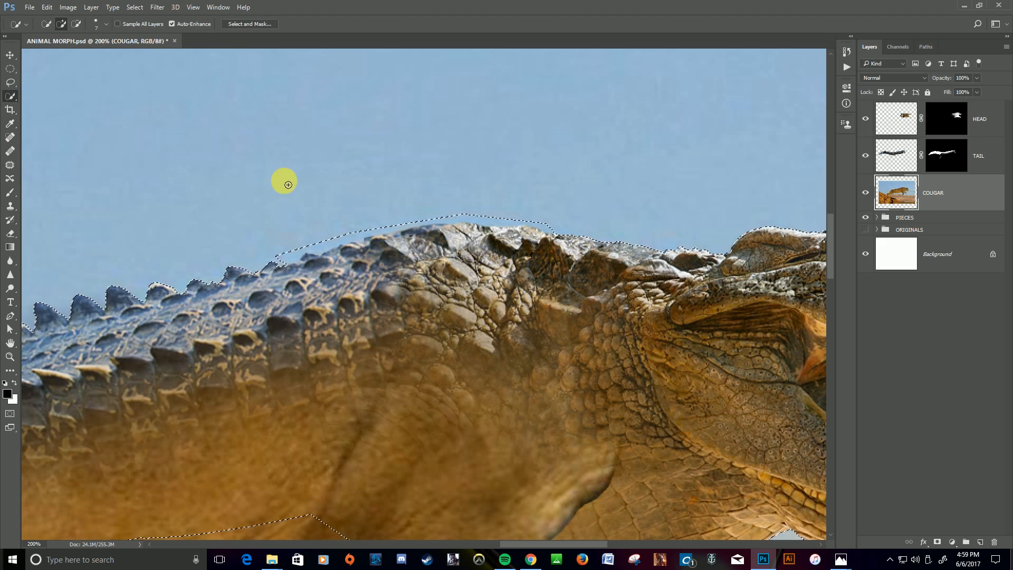
pyautogui.press('alt')
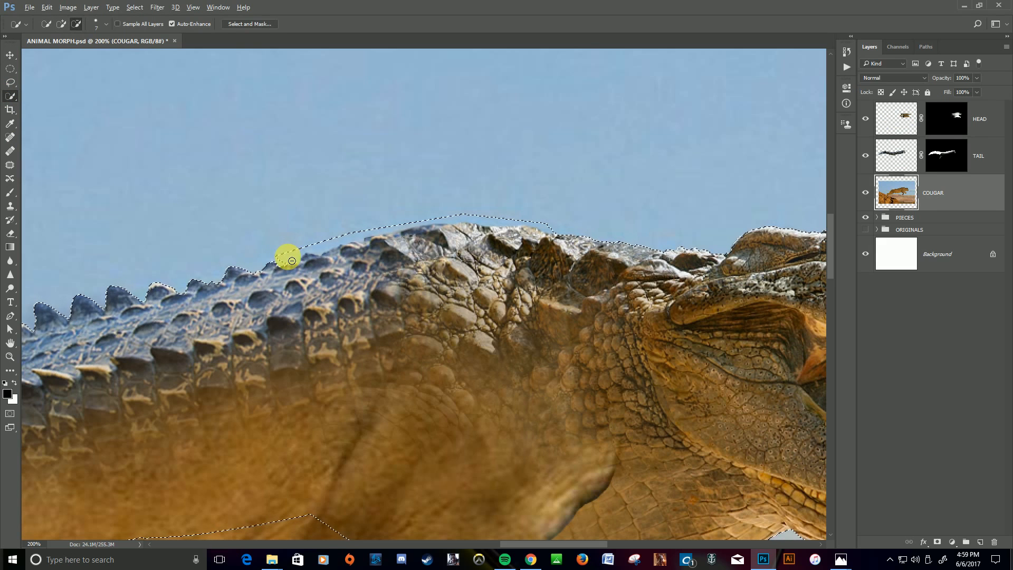
pyautogui.moveTo(295, 259)
pyautogui.mouseDown()
pyautogui.moveTo(296, 248)
pyautogui.moveTo(276, 260)
pyautogui.moveTo(330, 248)
pyautogui.moveTo(312, 245)
pyautogui.moveTo(328, 235)
pyautogui.moveTo(434, 215)
pyautogui.moveTo(565, 211)
pyautogui.moveTo(549, 222)
pyautogui.moveTo(560, 224)
pyautogui.mouseUp()
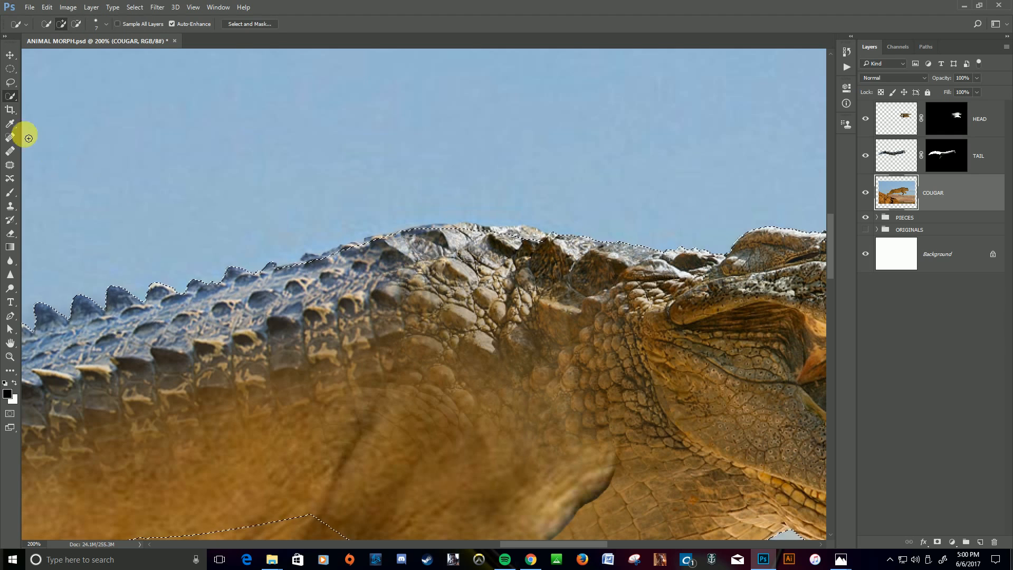
# Add the missed spots along the scaly back ridge to the selection with the Lasso tool.
pyautogui.click(9, 85)
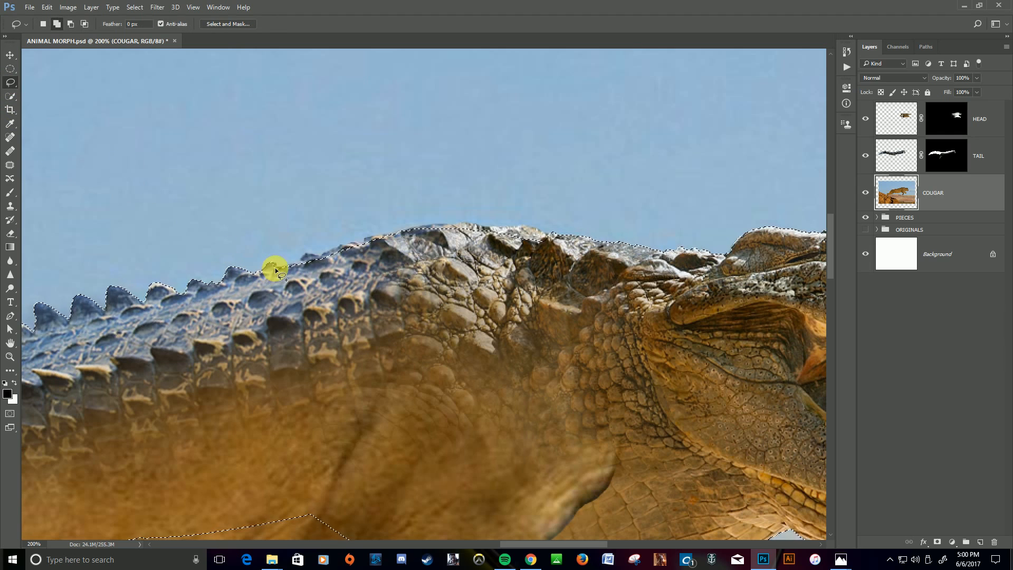
pyautogui.moveTo(301, 263)
pyautogui.mouseDown()
pyautogui.moveTo(447, 225)
pyautogui.moveTo(561, 236)
pyautogui.moveTo(560, 272)
pyautogui.moveTo(435, 304)
pyautogui.moveTo(298, 303)
pyautogui.moveTo(275, 267)
pyautogui.mouseUp()
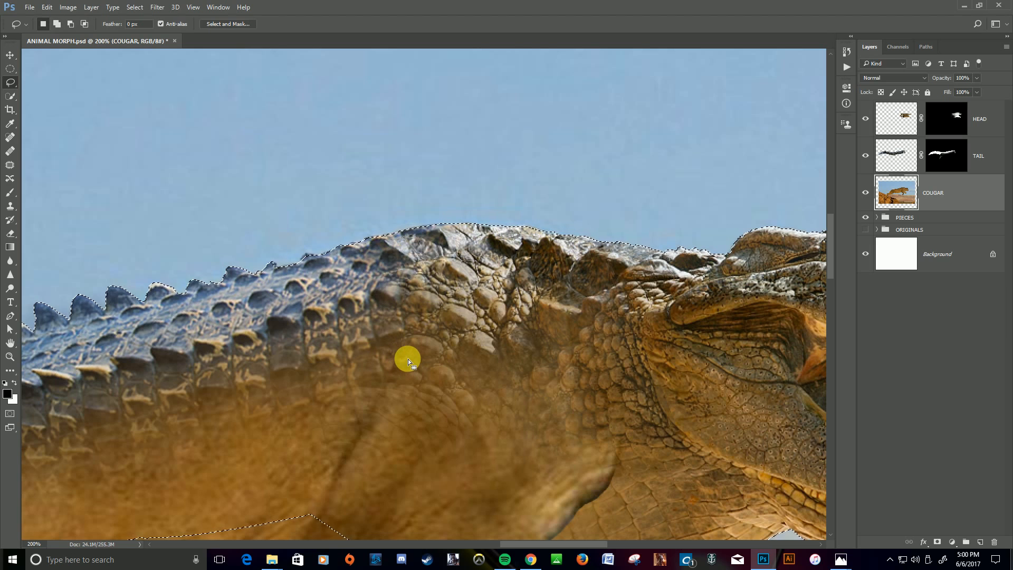
pyautogui.hotkey('ctrl', '-')
pyautogui.hotkey('ctrl', '-')
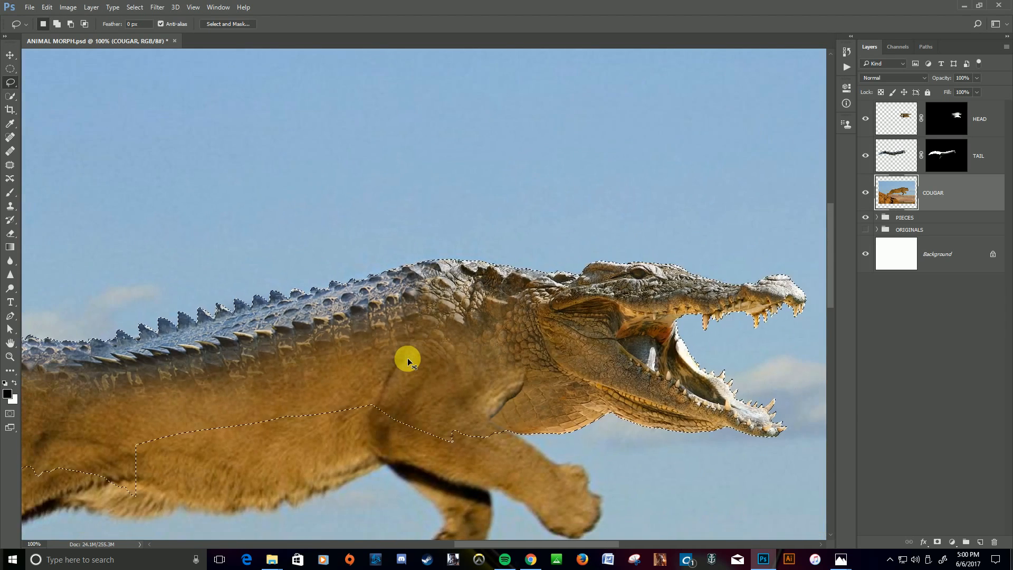
pyautogui.hotkey('ctrl', '-')
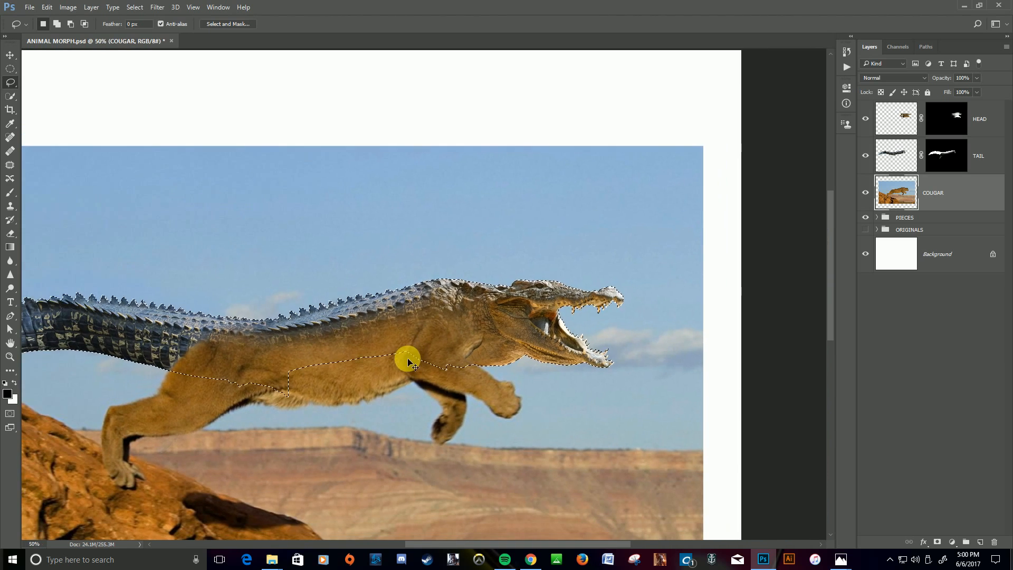
pyautogui.moveTo(381, 389); pyautogui.dragTo(517, 350)
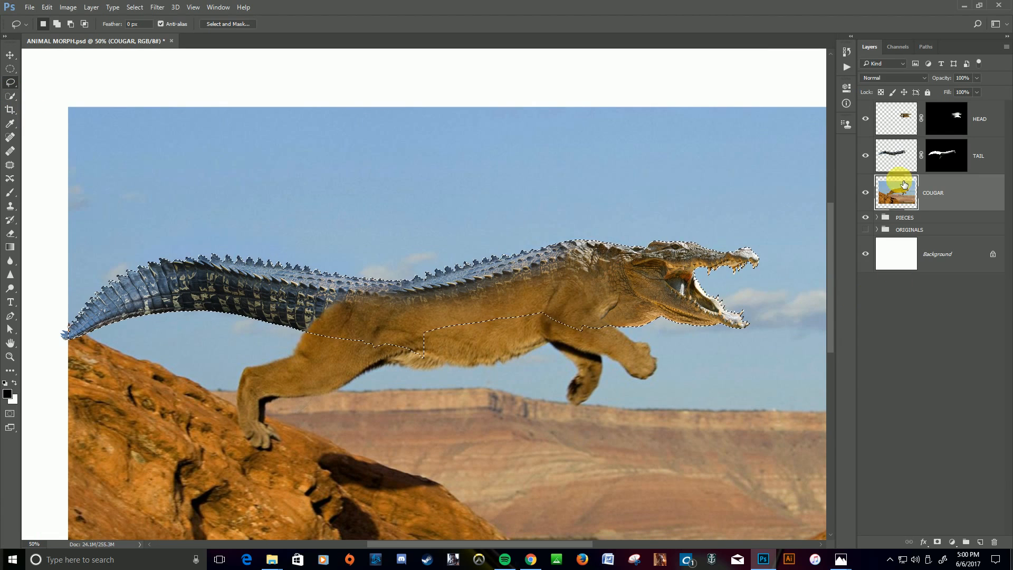
# With the TAIL layer active, add a small freehand area beside the cougar's hind foot to the selection.
pyautogui.click(904, 162)
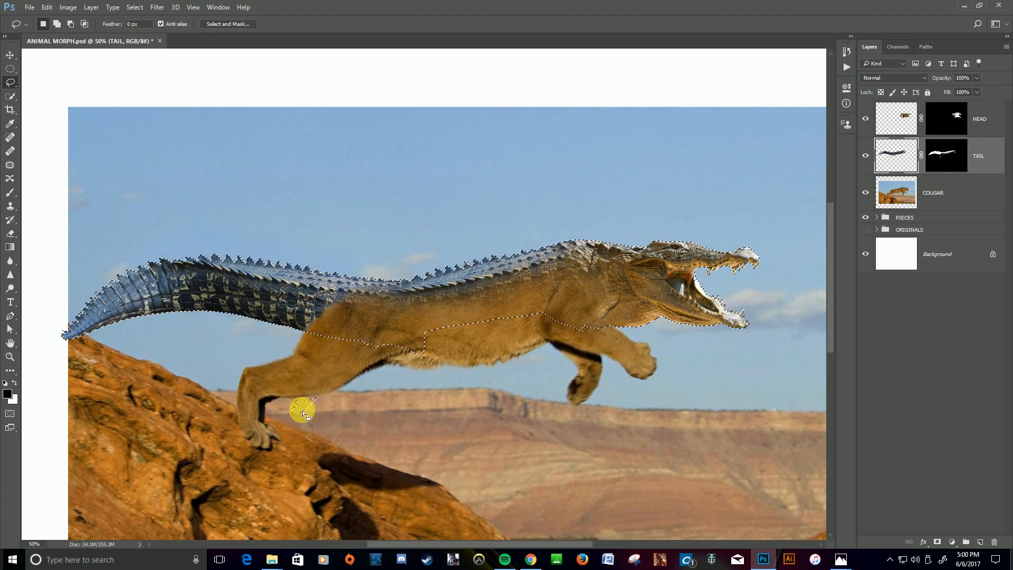
pyautogui.moveTo(303, 410); pyautogui.dragTo(322, 391)
pyautogui.moveTo(322, 392); pyautogui.dragTo(322, 392)
# Hide the TAIL and HEAD layers, clone fur across the selected tail and head shape on the COUGAR layer, and show both layers again.
pyautogui.click(894, 192)
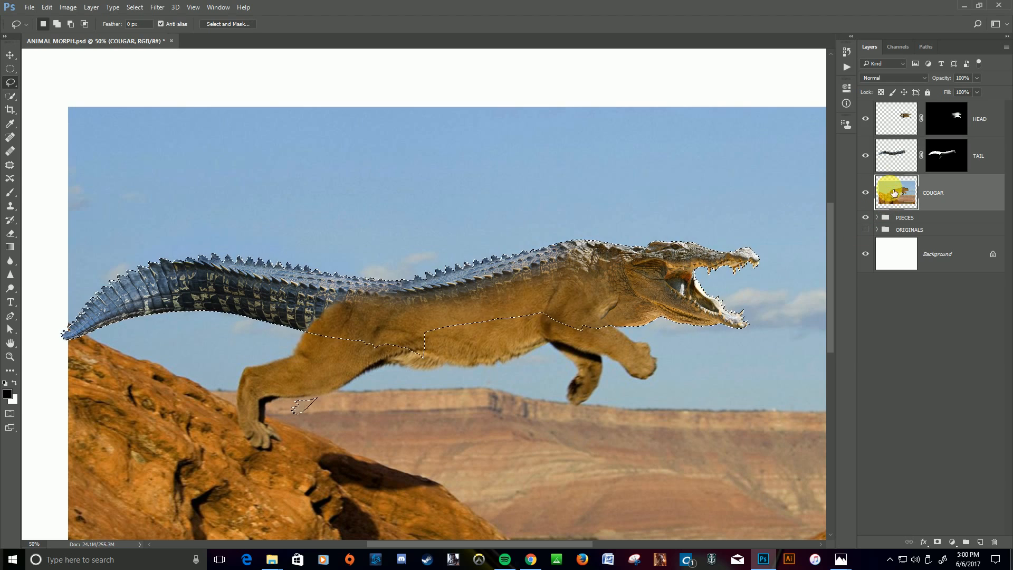
pyautogui.click(866, 156)
pyautogui.click(865, 119)
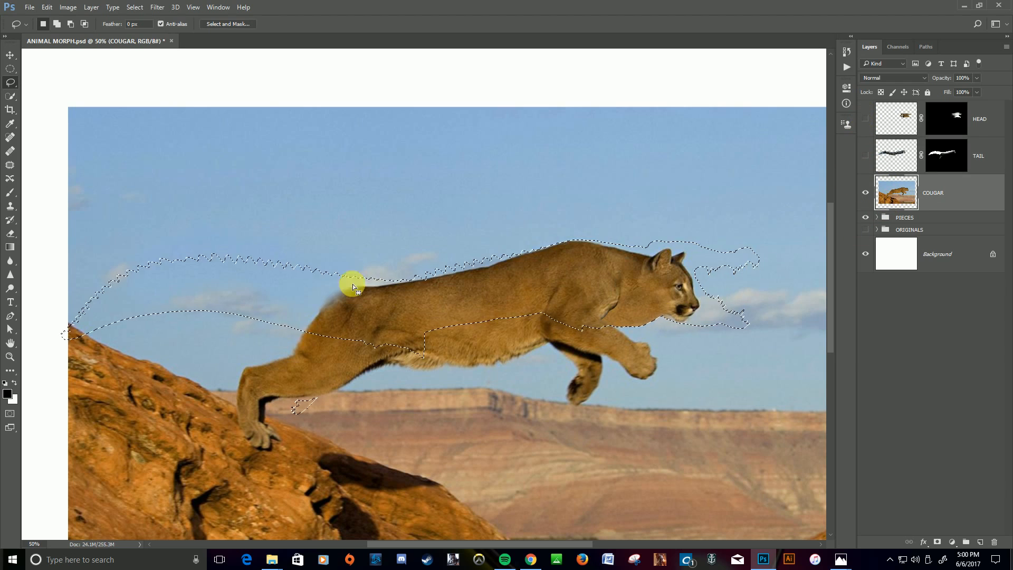
pyautogui.click(10, 206)
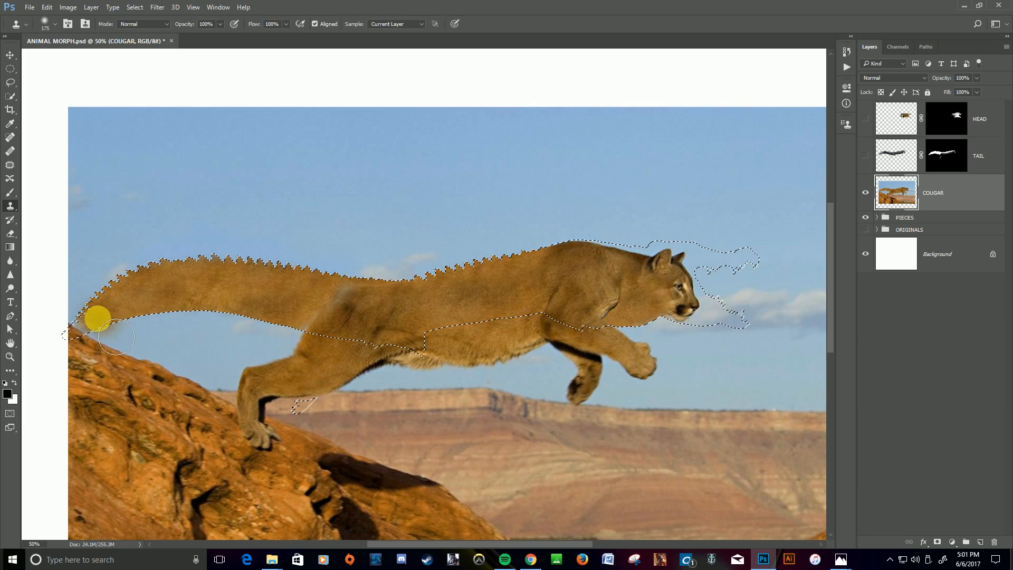
pyautogui.moveTo(86, 350); pyautogui.dragTo(374, 334)
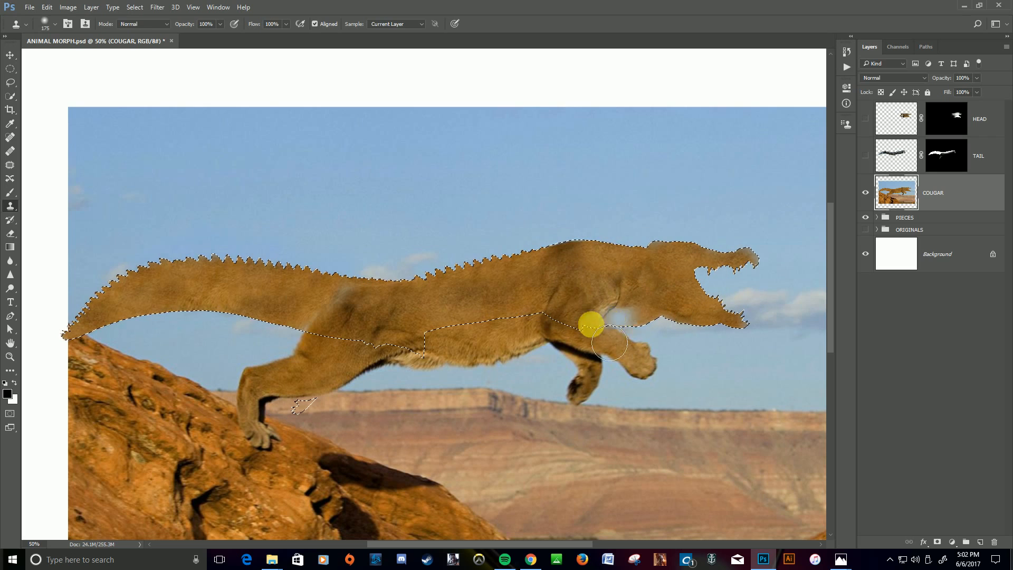
pyautogui.click(866, 157)
pyautogui.click(866, 119)
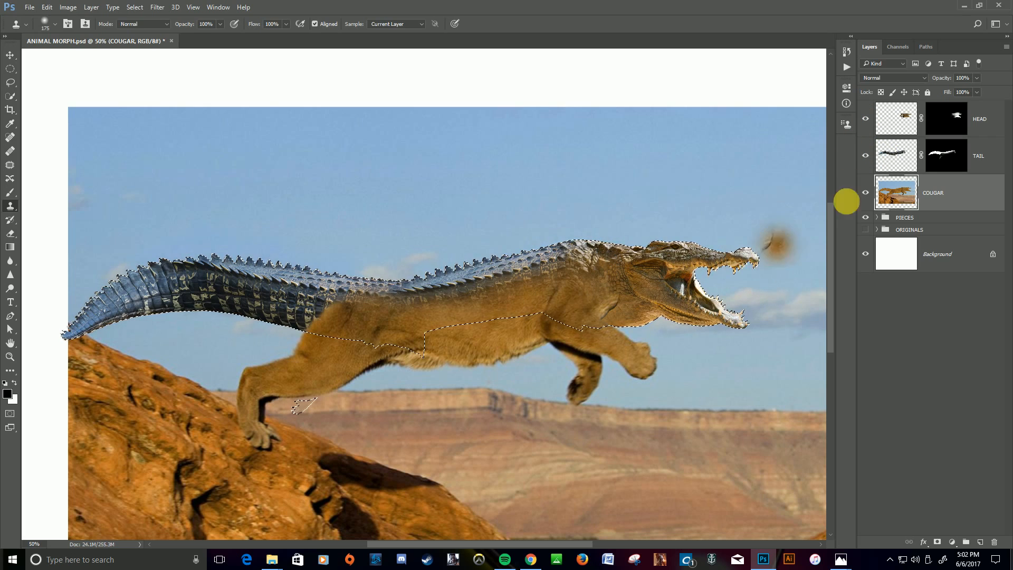
# Set the blending mode of the TAIL and HEAD layers to Luminosity.
pyautogui.click(897, 152)
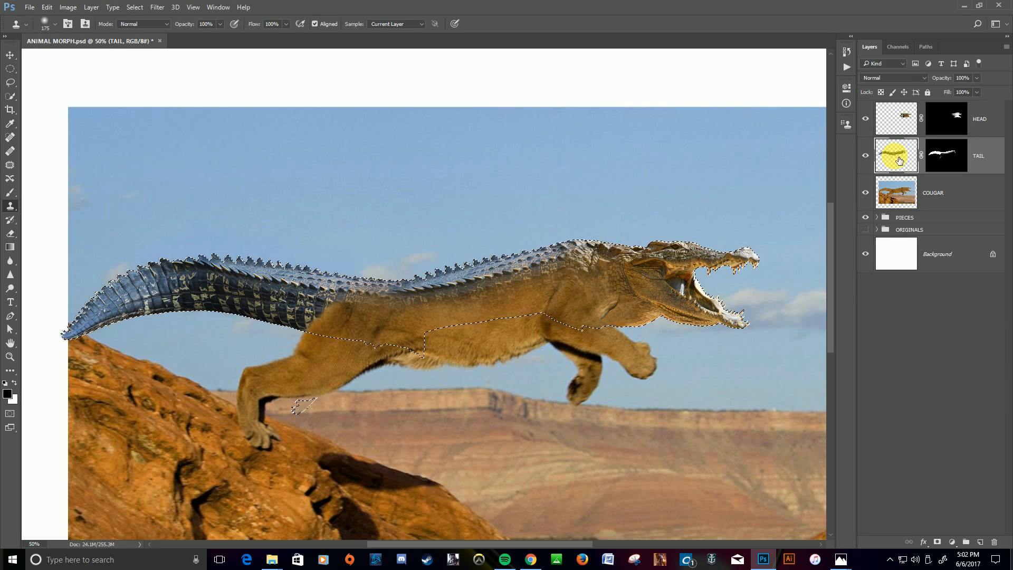
pyautogui.click(923, 79)
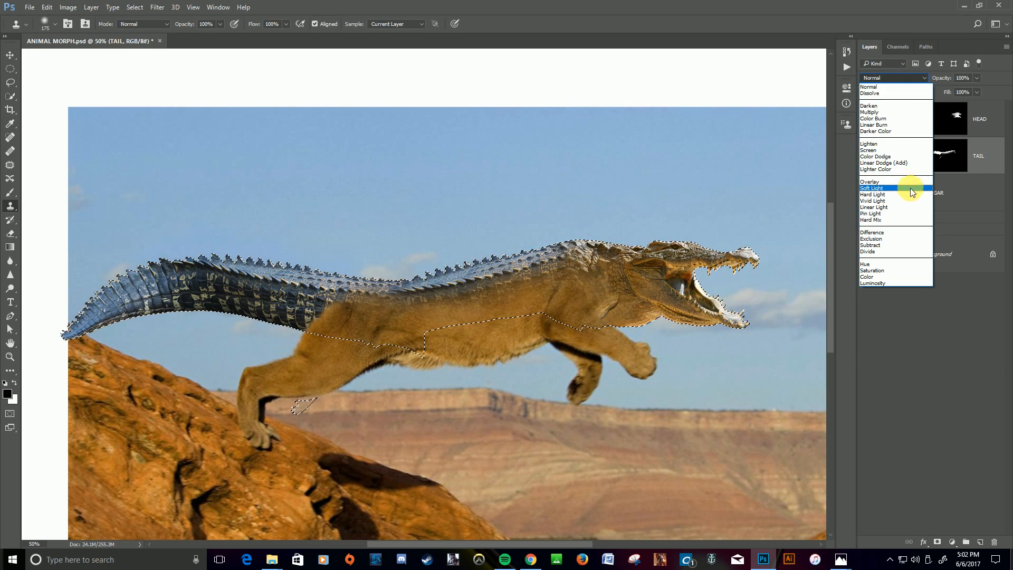
pyautogui.click(907, 283)
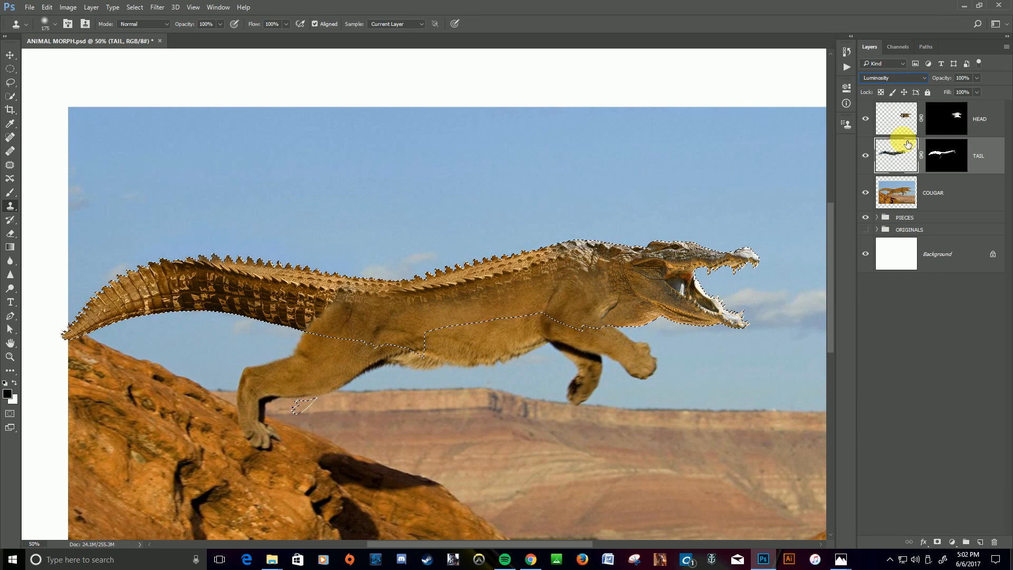
pyautogui.click(896, 112)
pyautogui.click(921, 79)
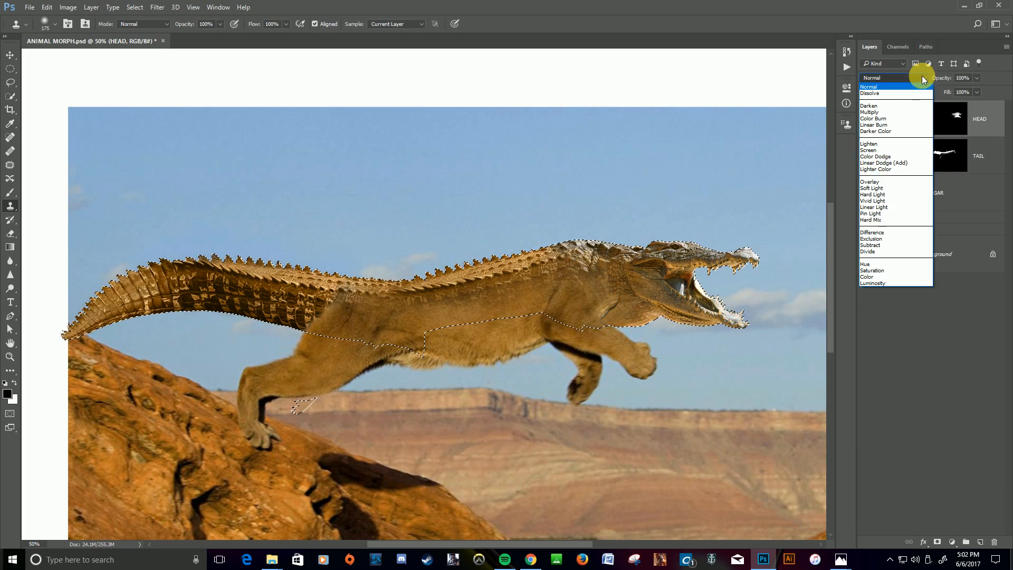
pyautogui.click(879, 280)
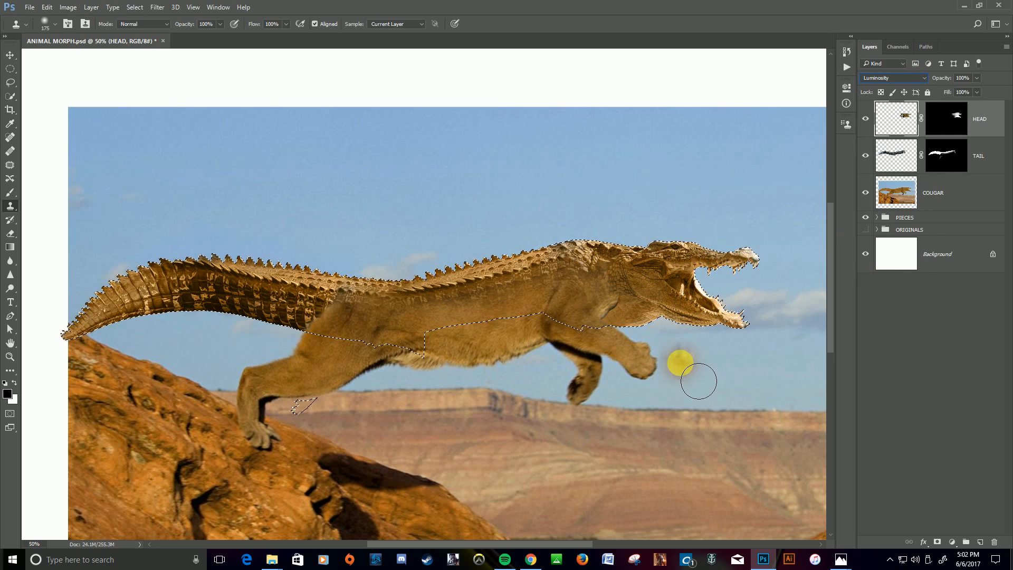
# Try the Hue, Overlay and Soft Light blending modes on the TAIL layer, then set it to Multiply.
pyautogui.click(898, 154)
pyautogui.click(923, 77)
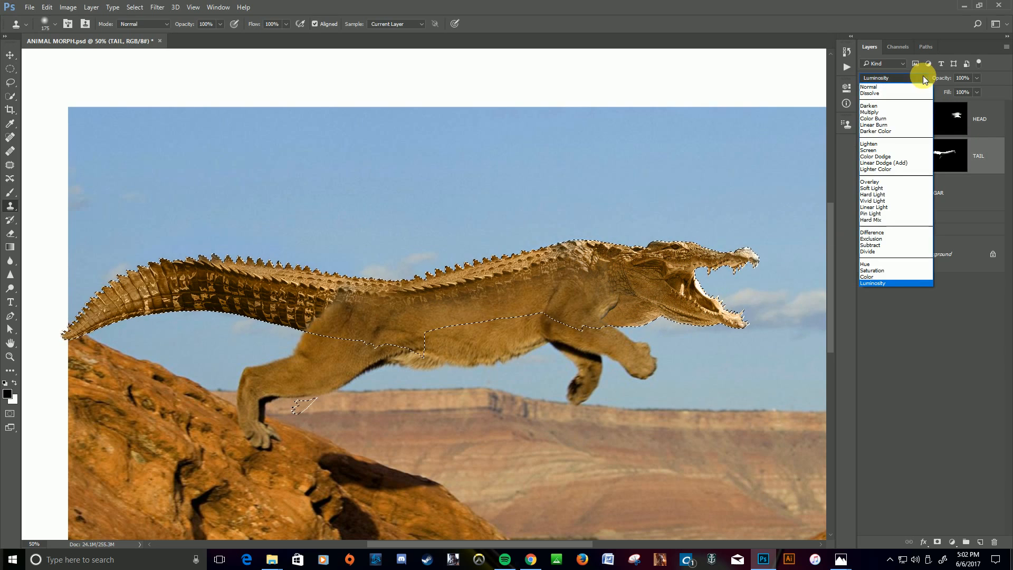
pyautogui.click(874, 264)
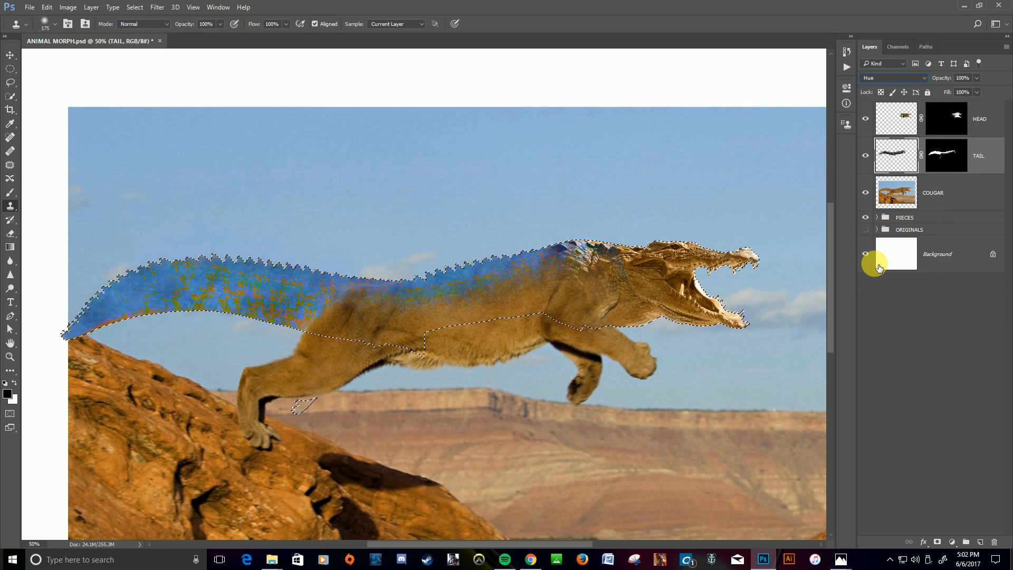
pyautogui.click(922, 75)
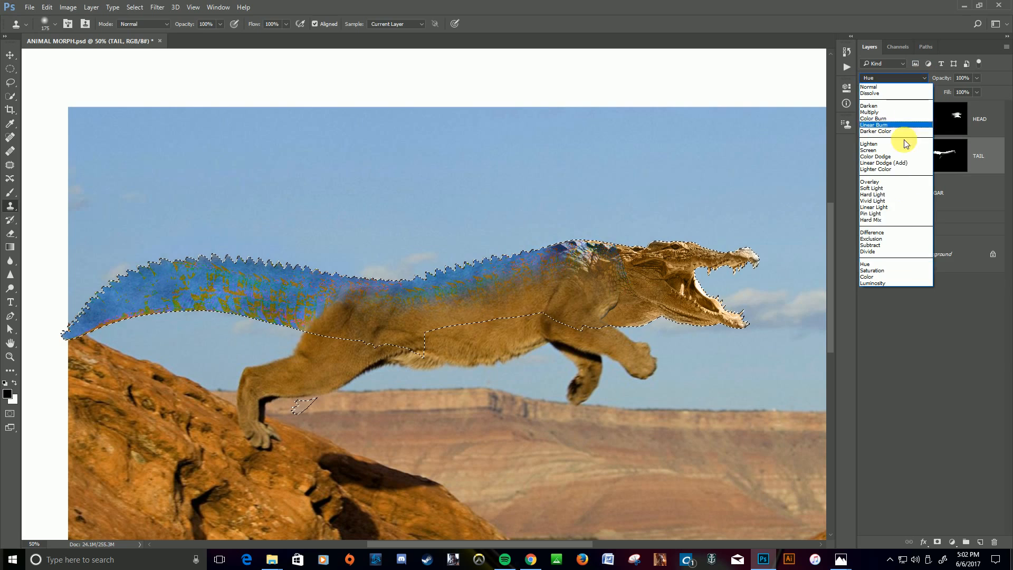
pyautogui.click(880, 183)
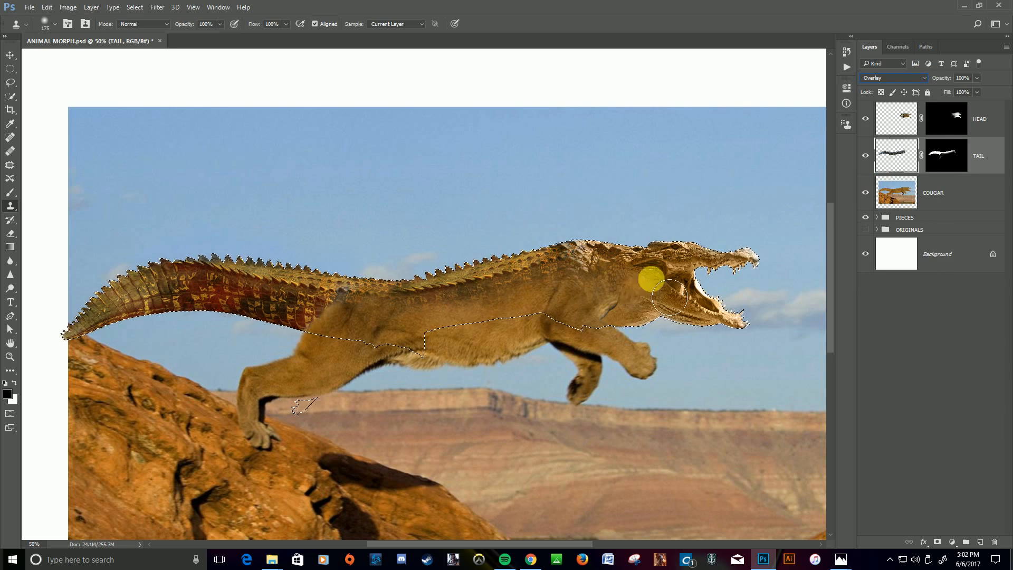
pyautogui.click(922, 75)
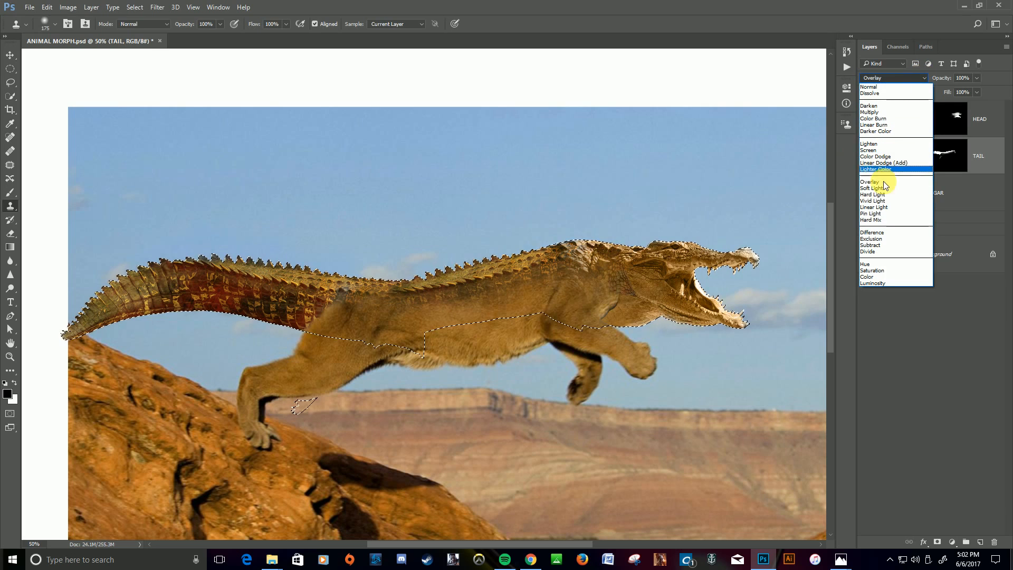
pyautogui.click(885, 188)
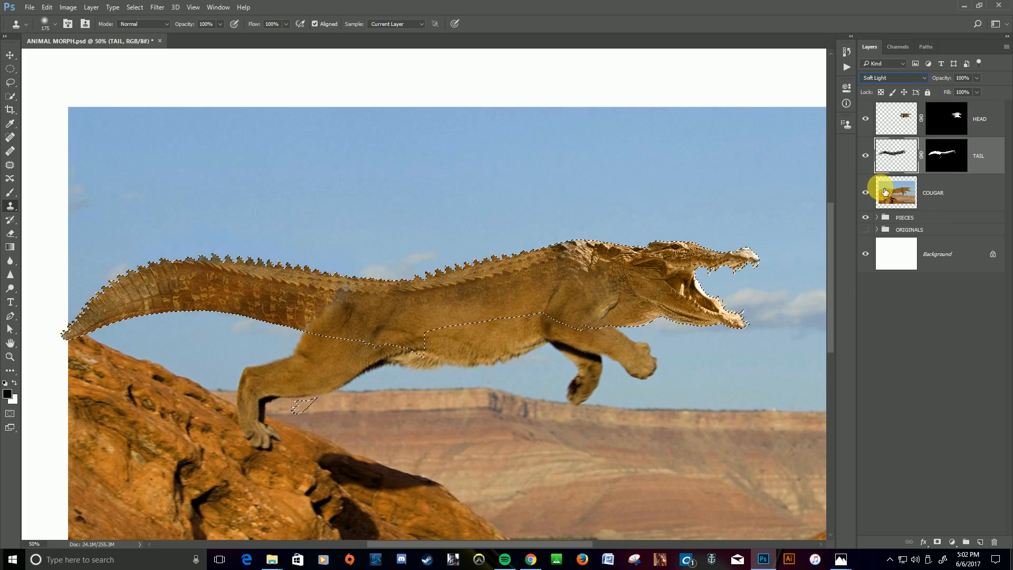
pyautogui.click(926, 76)
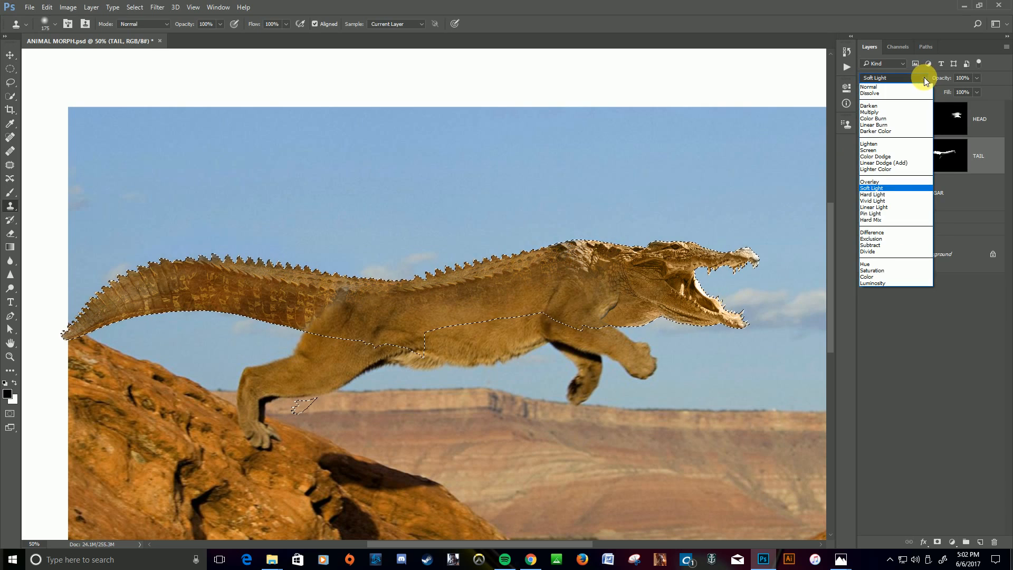
pyautogui.click(904, 112)
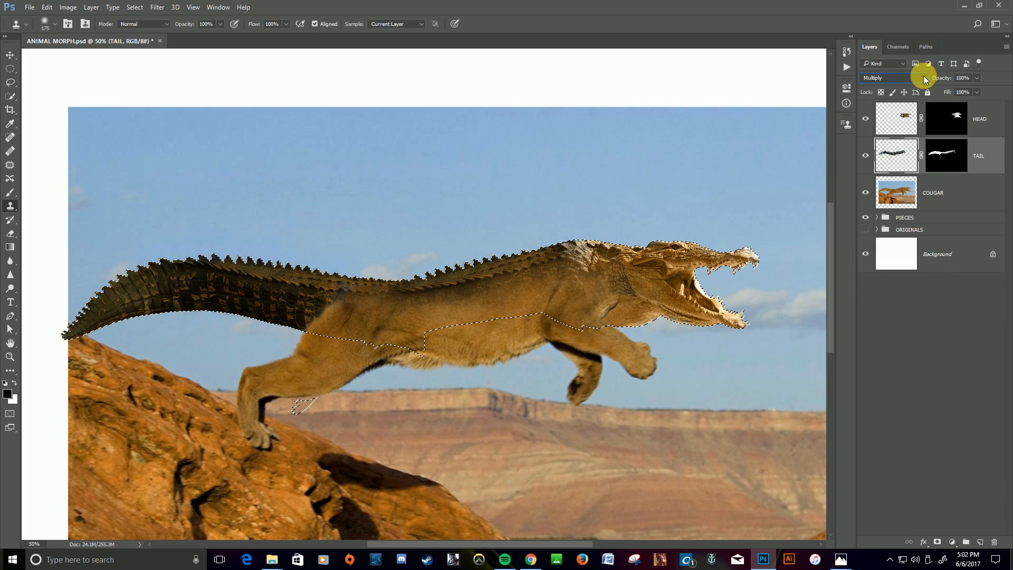
# Try the Multiply blending mode on the HEAD layer, then return the layer to Luminosity.
pyautogui.click(903, 115)
pyautogui.click(925, 76)
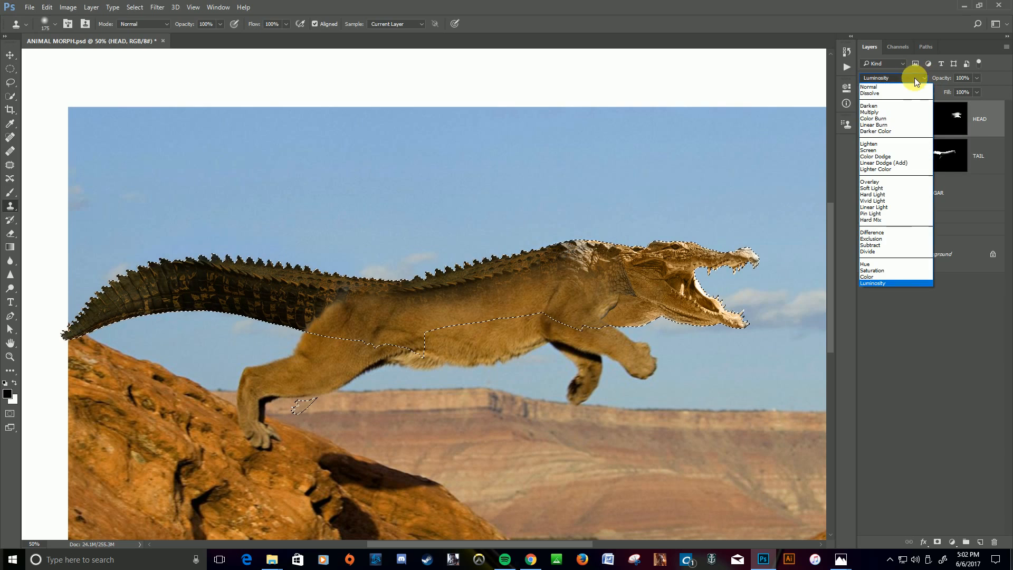
pyautogui.click(900, 113)
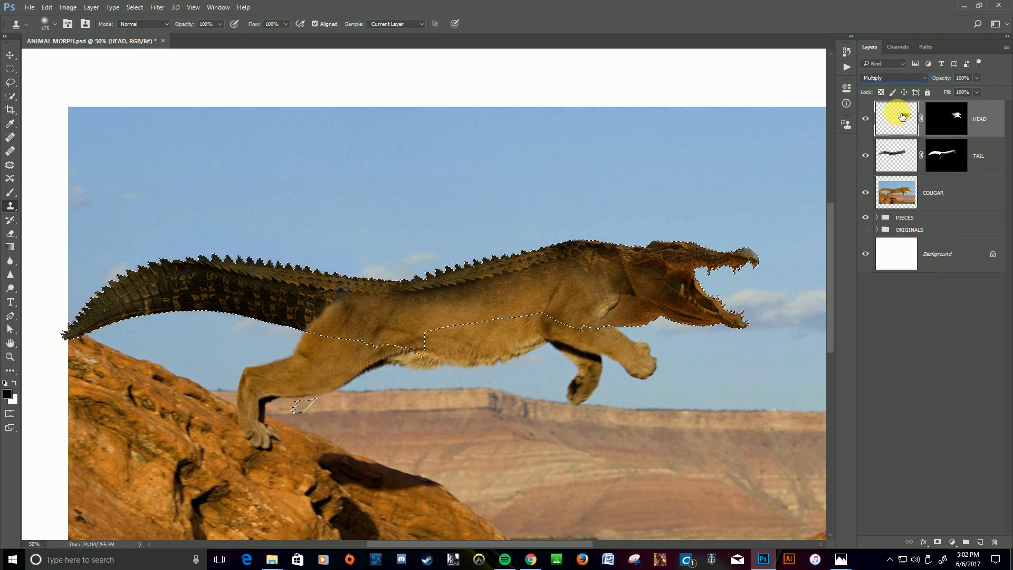
pyautogui.click(925, 77)
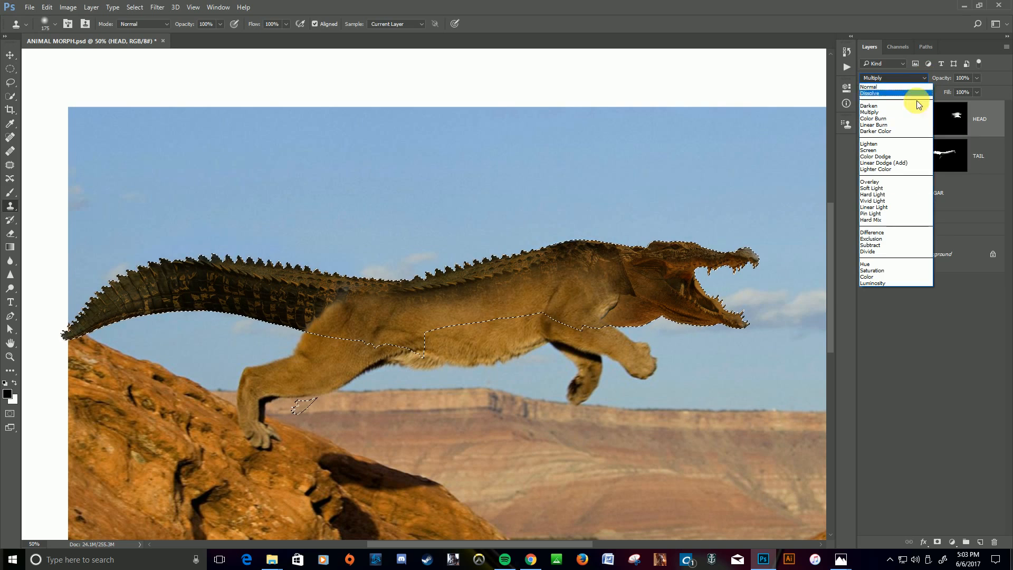
pyautogui.click(890, 280)
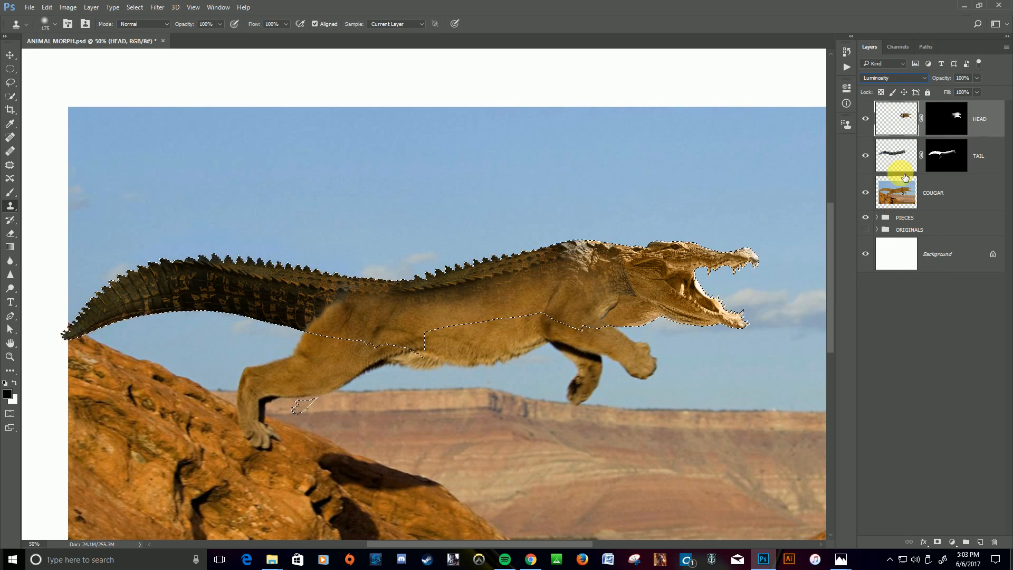
# Set the blending mode of the TAIL layer to Luminosity.
pyautogui.click(897, 154)
pyautogui.click(926, 77)
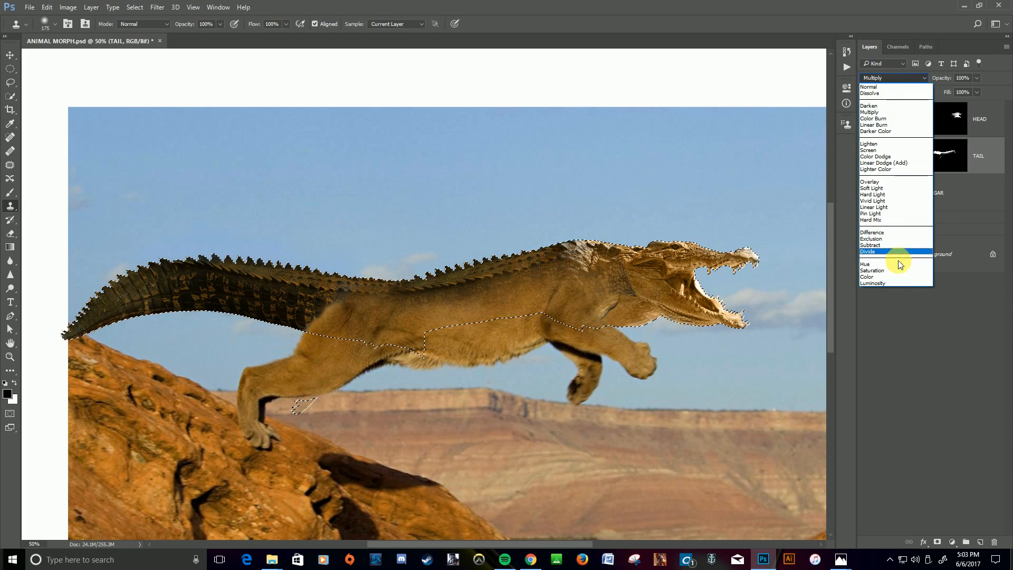
pyautogui.click(897, 265)
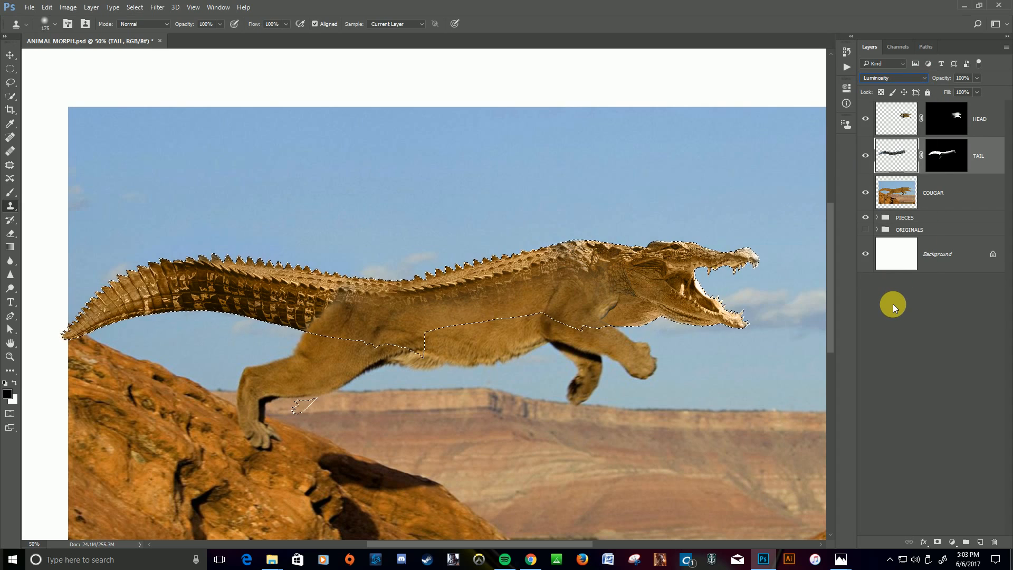